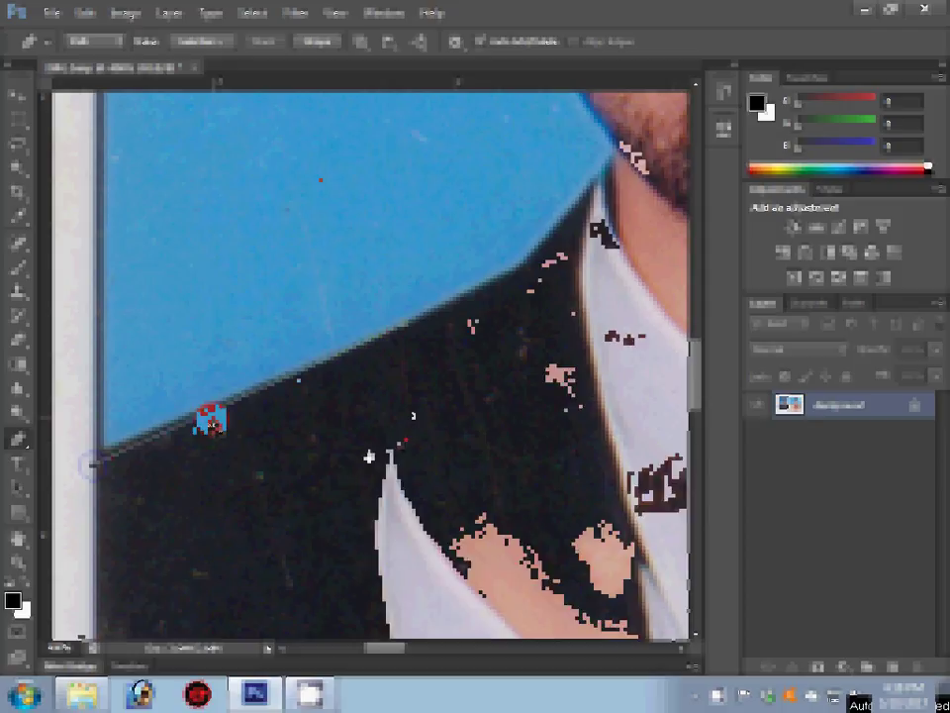
Trace the man's jacket and shoulder outline, curving the path around his ear.
scroll(297, 433, "up", 5)
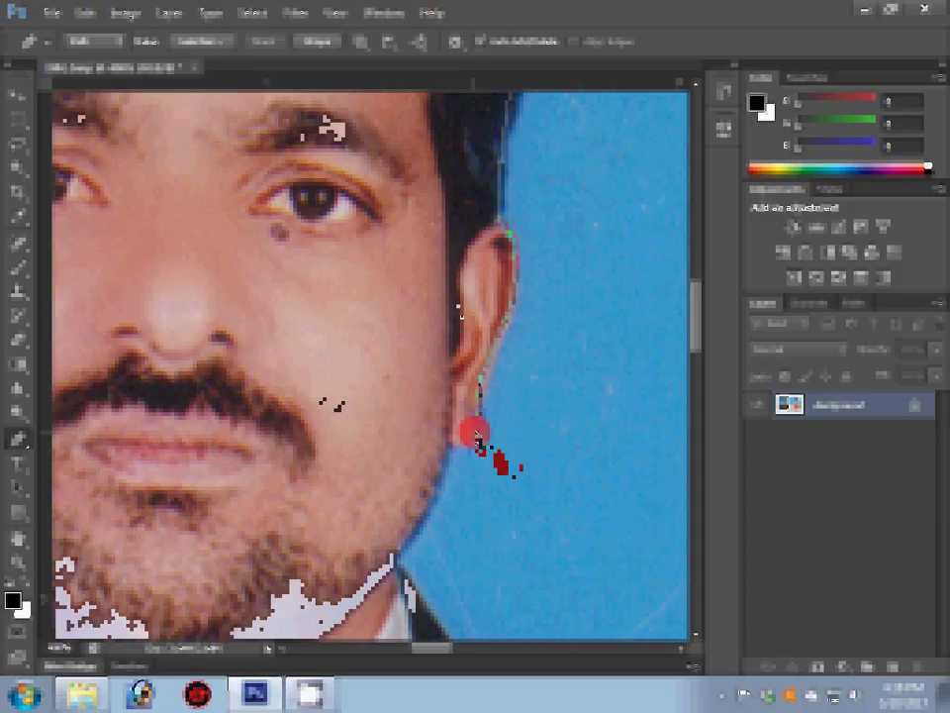
left_click_drag(480, 442, 591, 501)
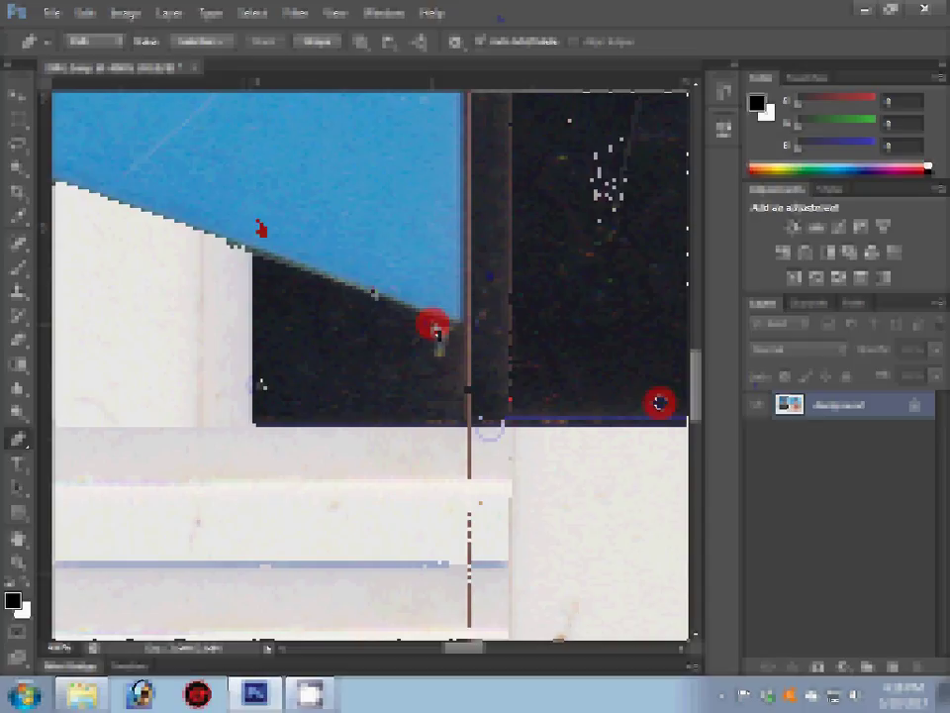
Close the man's path, make it a selection, and copy him to Layer 1.
left_click(259, 194)
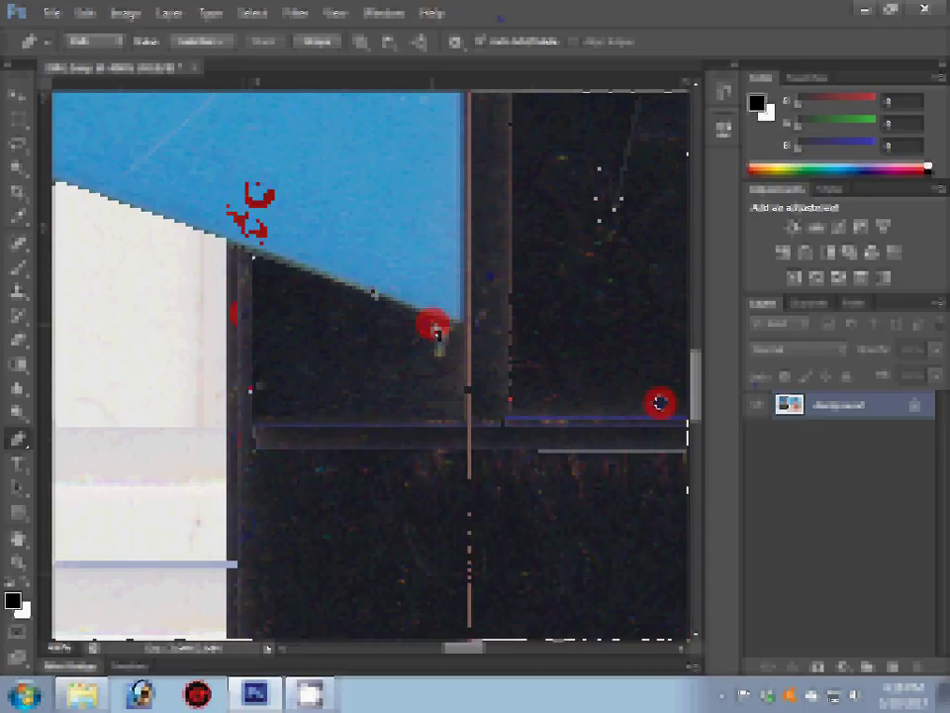
right_click(377, 212)
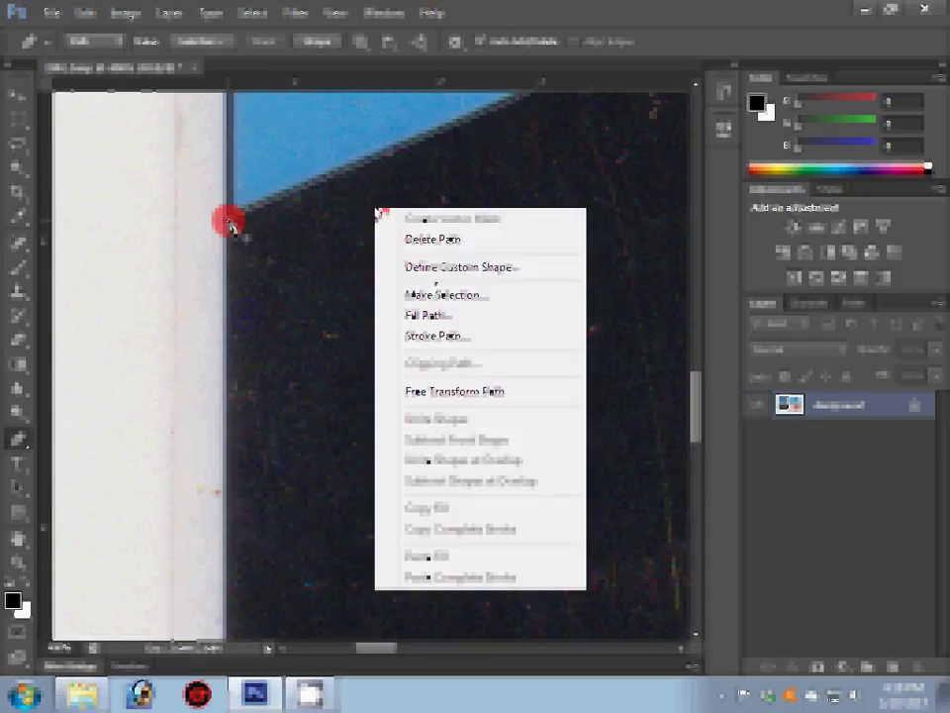
left_click(440, 294)
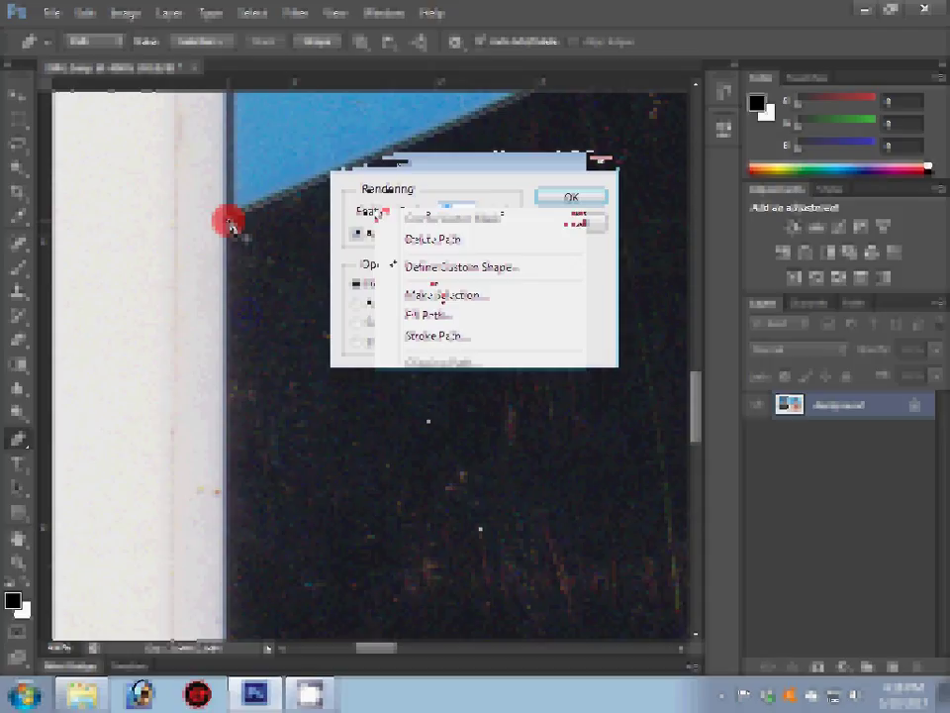
left_click(577, 201)
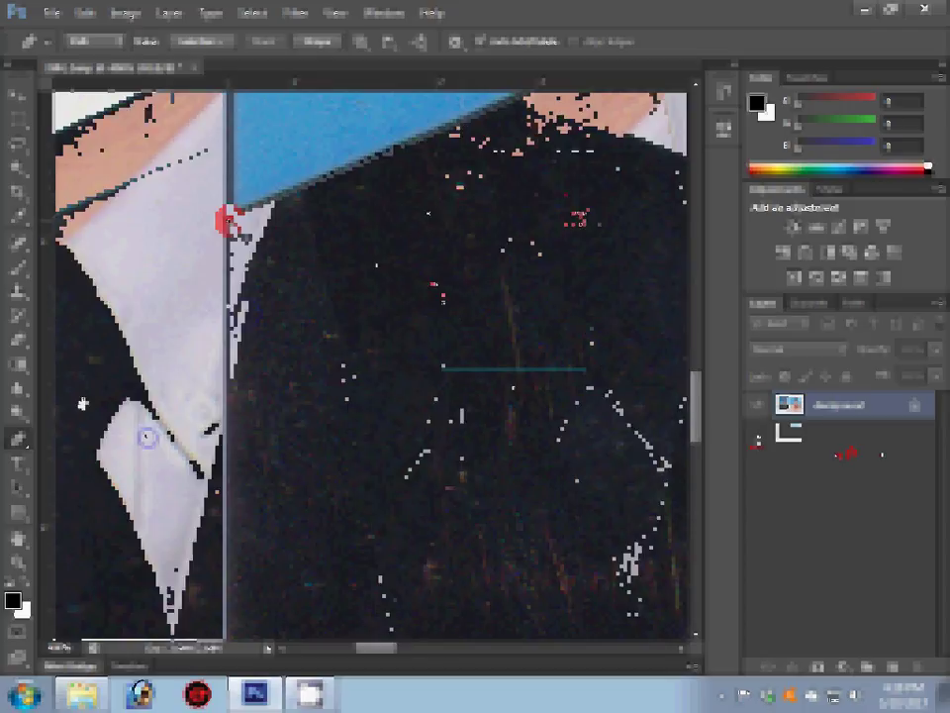
key("ctrl+j")
left_click_drag(80, 403, 471, 400)
Place the woman's first anchors on her saree shoulder, saree top edge and neck.
left_click_drag(330, 391, 470, 400)
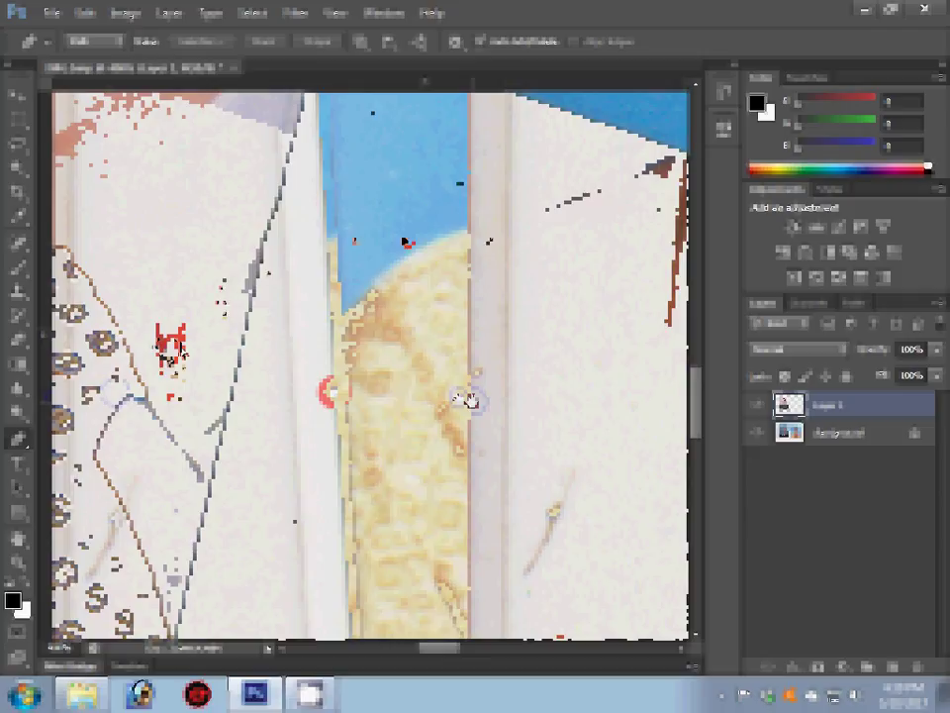
left_click(539, 219)
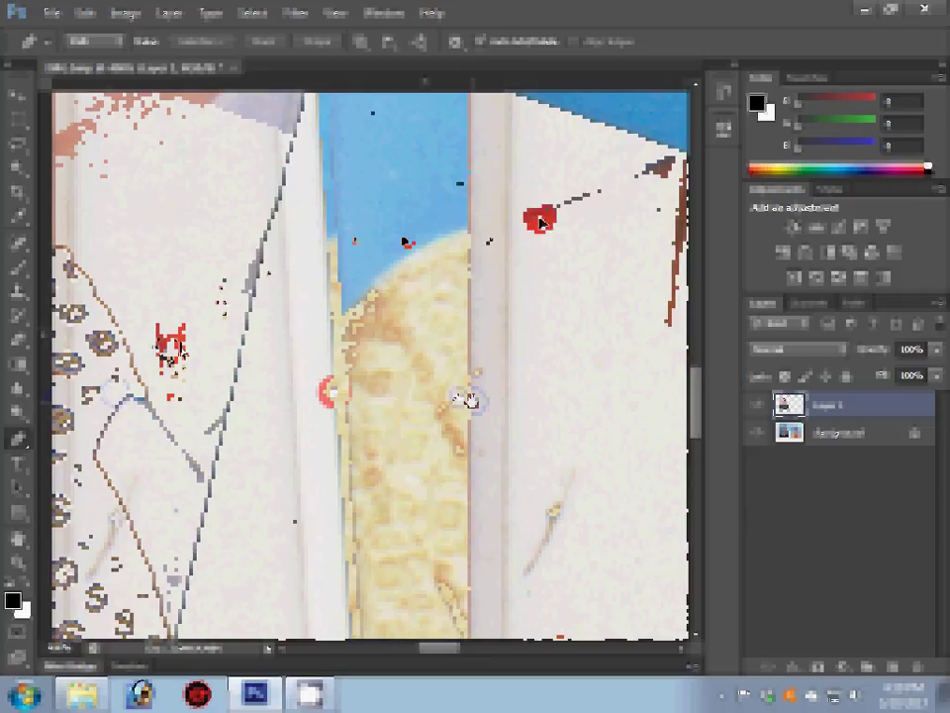
left_click(363, 344)
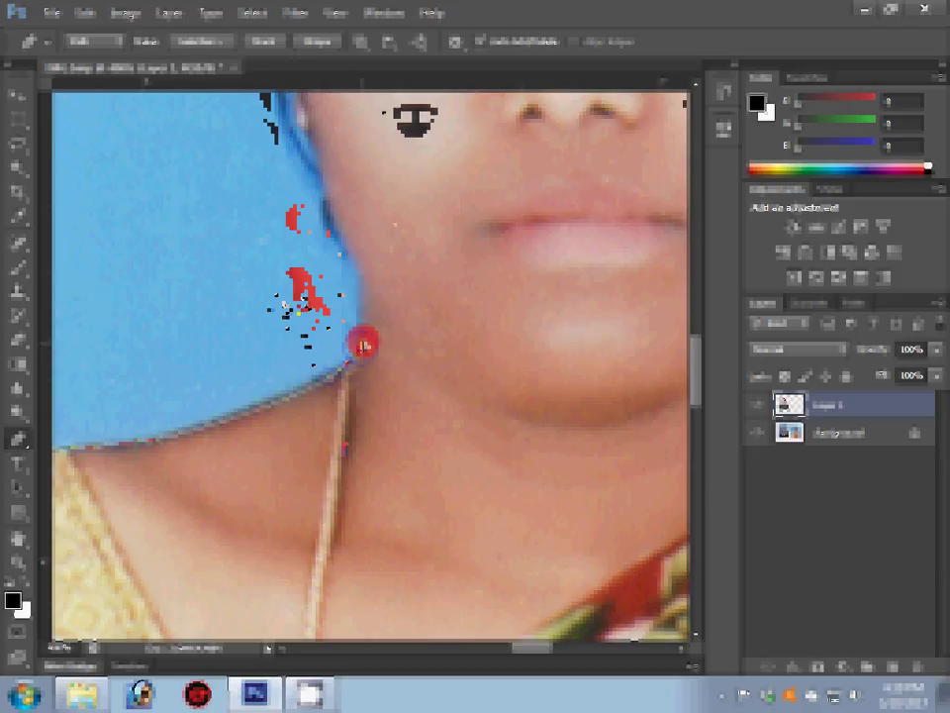
Extend the woman's path over her hair, undoing the last misplaced anchor.
scroll(337, 288, "up", 3)
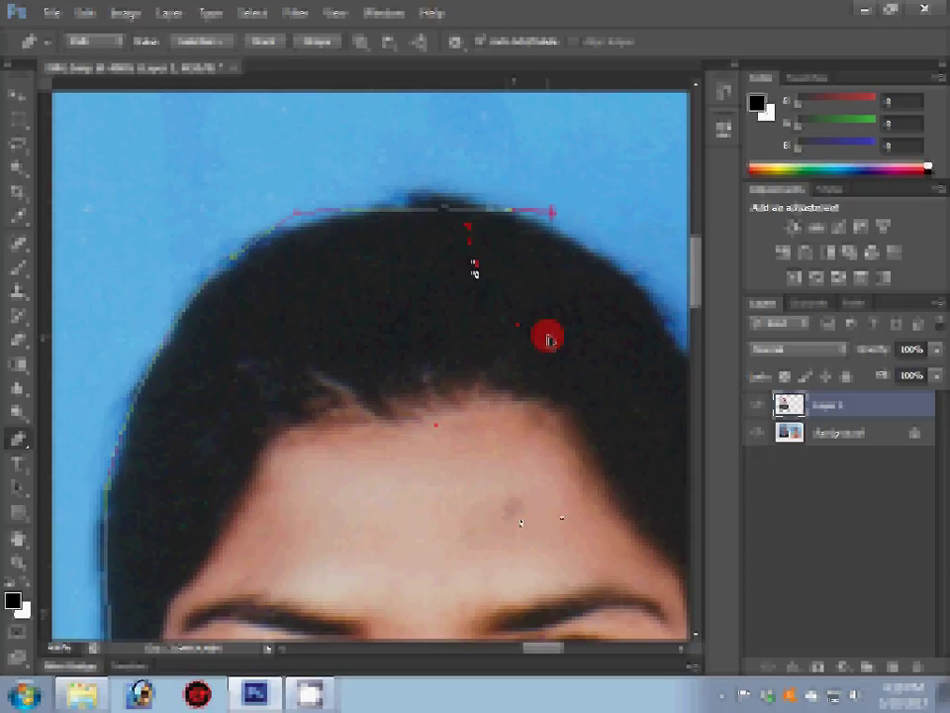
key("ctrl+z")
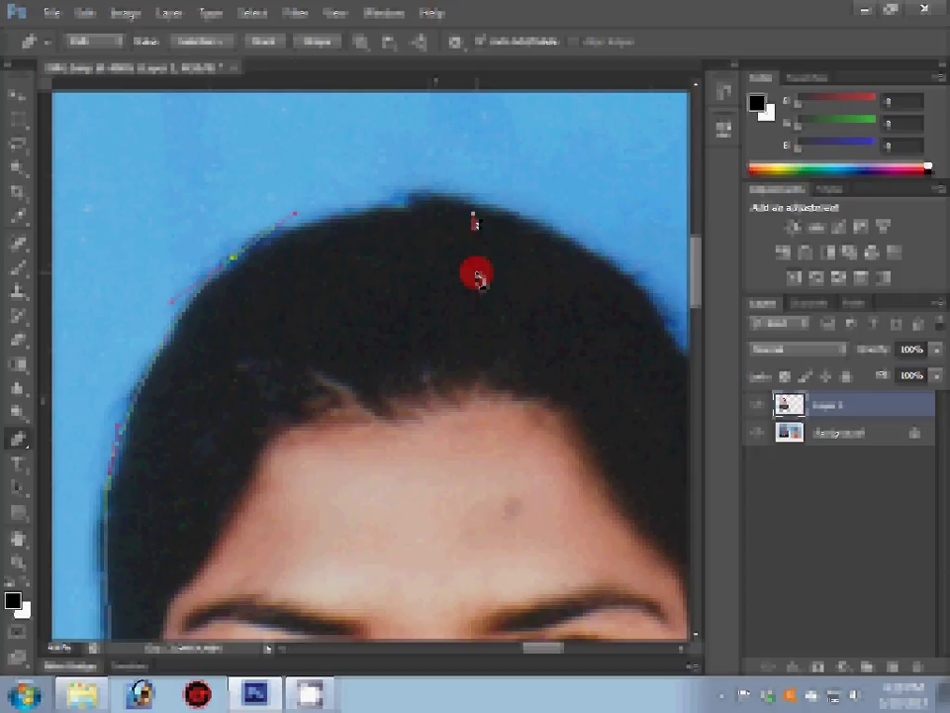
Add curved anchors down the woman's hair, face and neck back to her saree shoulder.
left_click(635, 298)
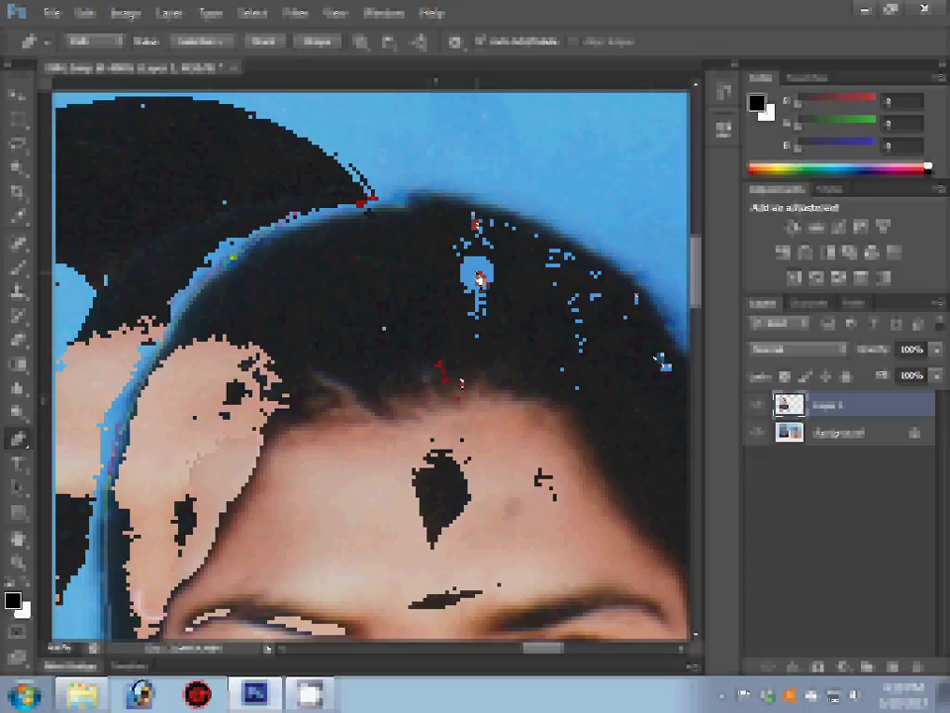
left_click(466, 434)
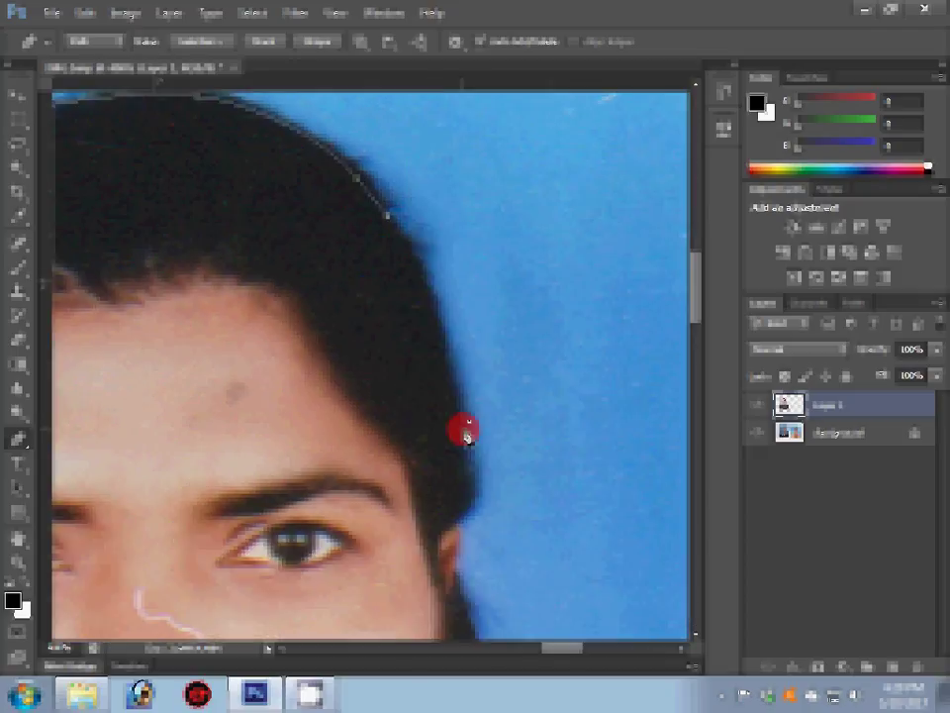
left_click_drag(467, 436, 466, 438)
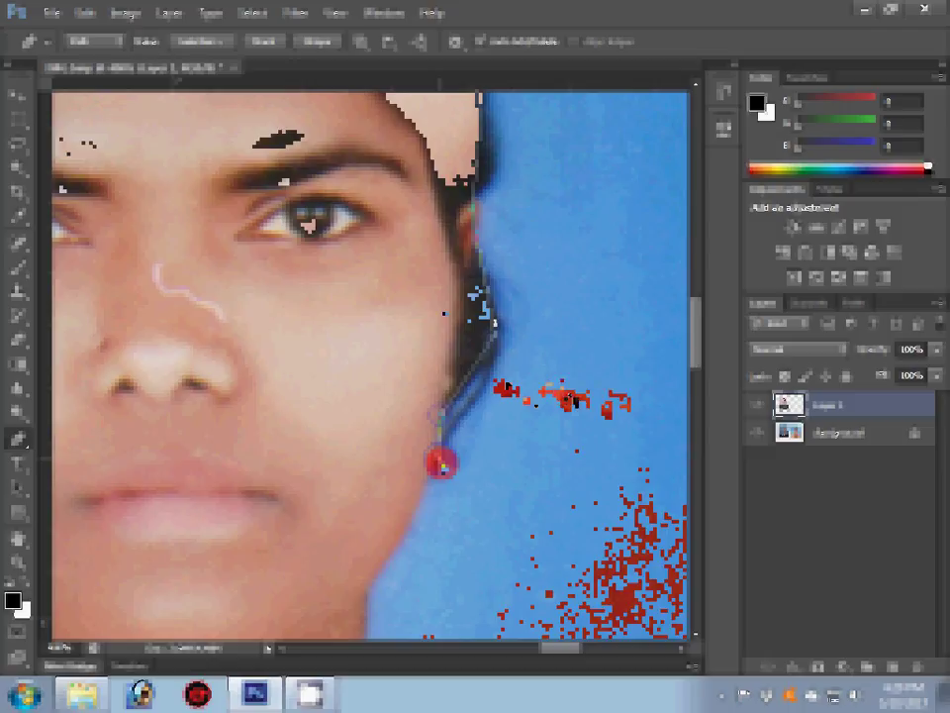
scroll(443, 463, "down", 5)
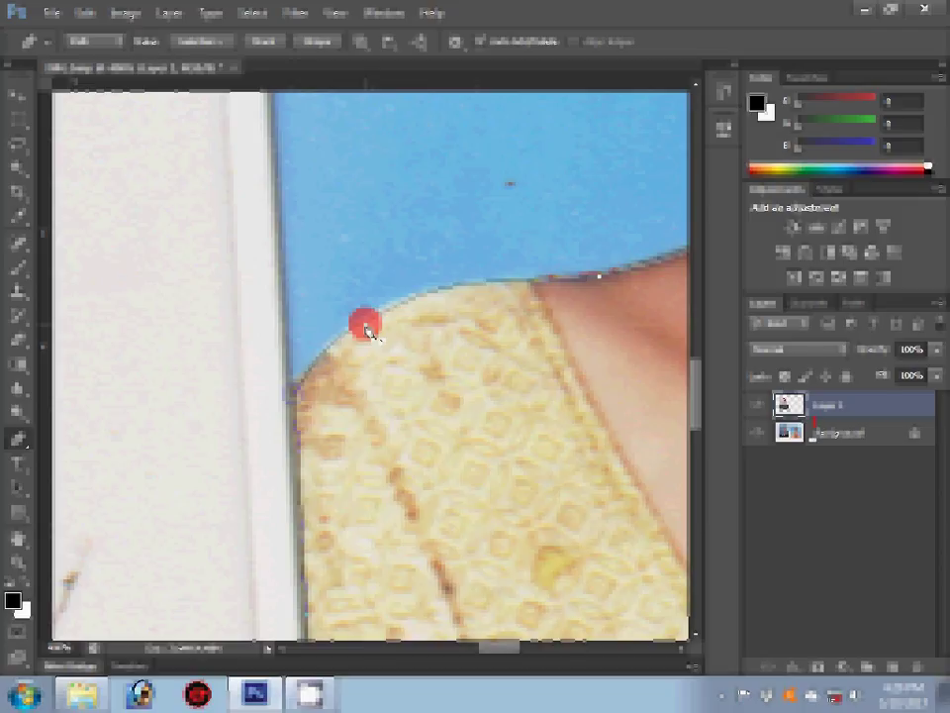
Hide the Background layer to show both cutouts, save as a new file, and close it.
left_click_drag(814, 427, 789, 458)
left_click_drag(731, 458, 715, 465)
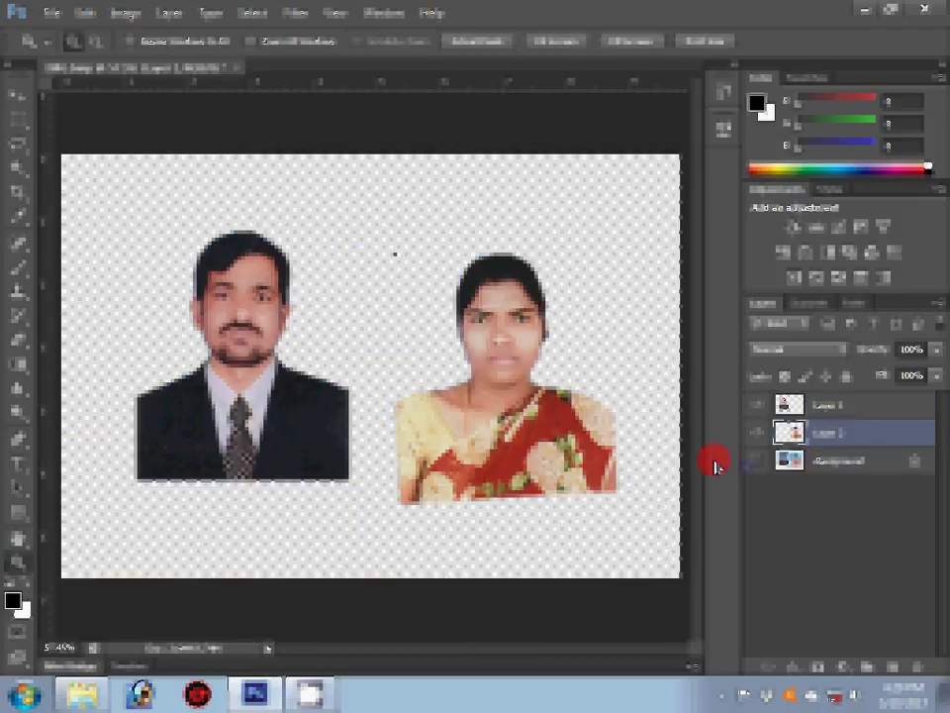
key("ctrl+shift+s")
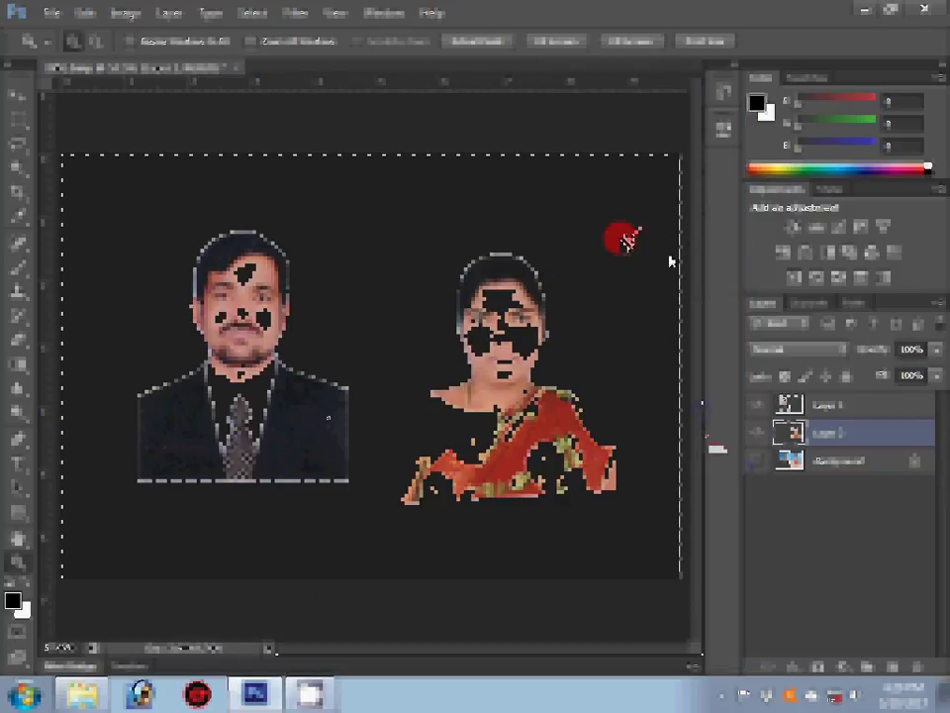
key("ctrl+w")
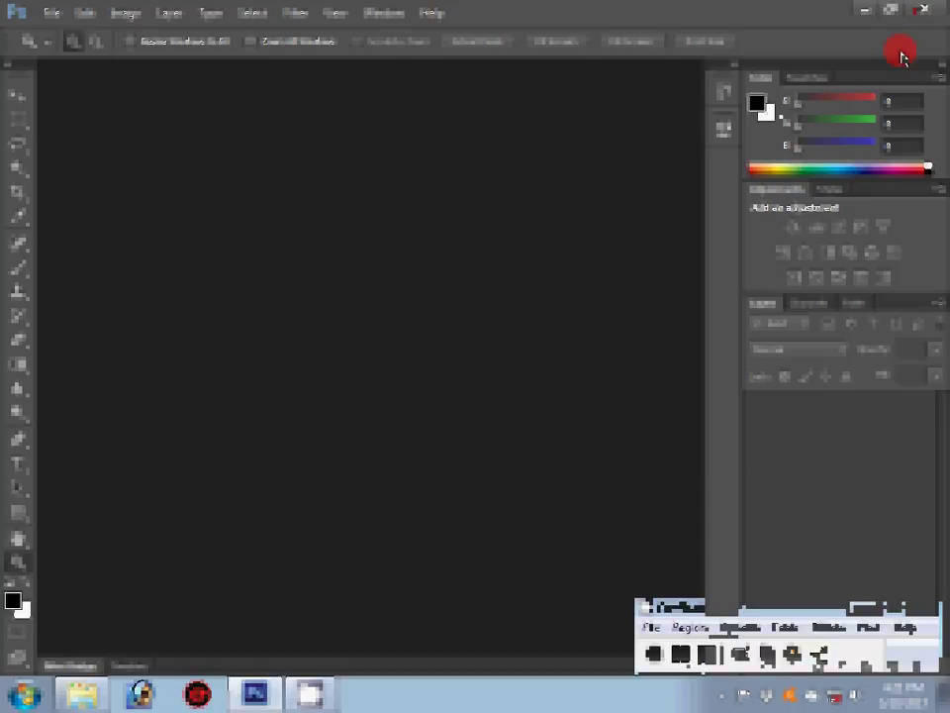